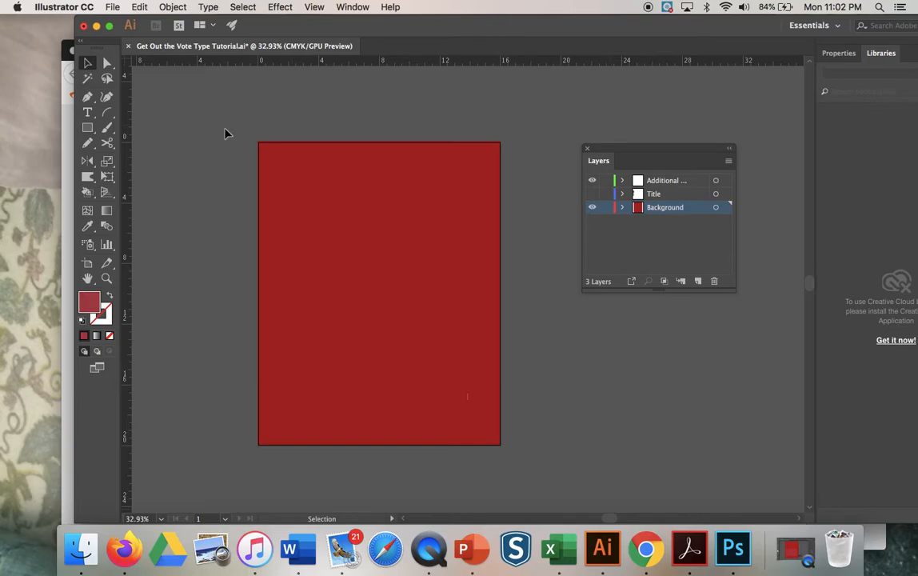
Switch to Firefox and open the Time article page behind the waving American flag image in the Google results
{"action": "left_click", "coordinate": [67, 166]}
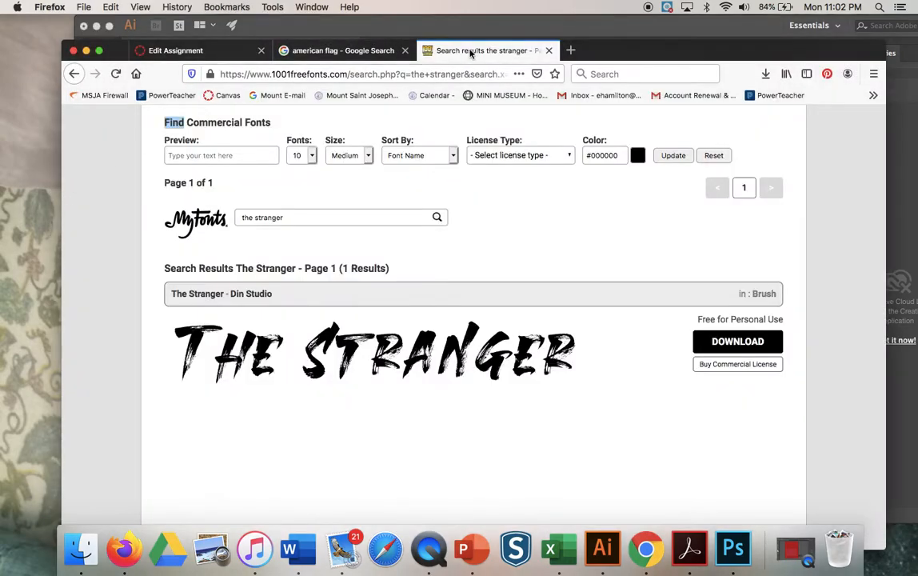
{"action": "left_click", "coordinate": [388, 50]}
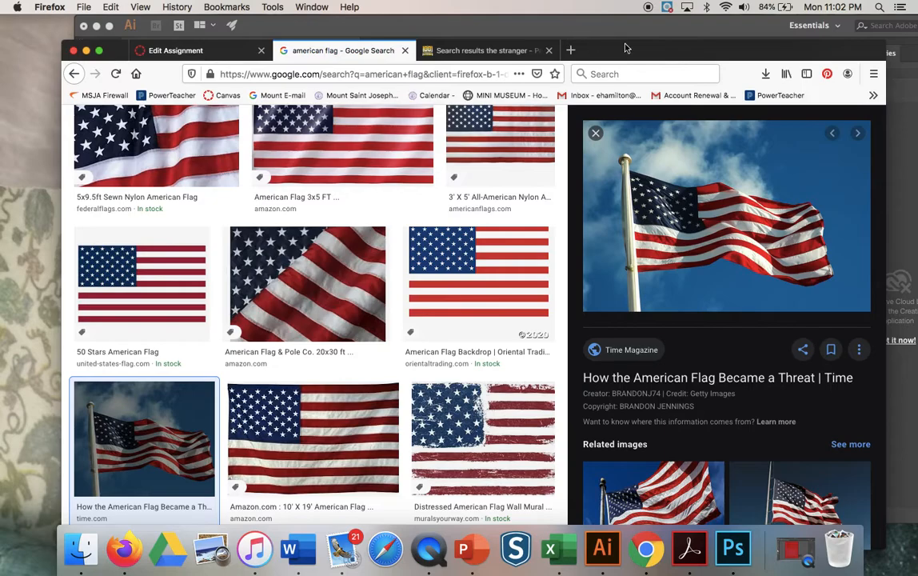
{"action": "left_click_drag", "start_coordinate": [660, 54], "coordinate": [611, 40]}
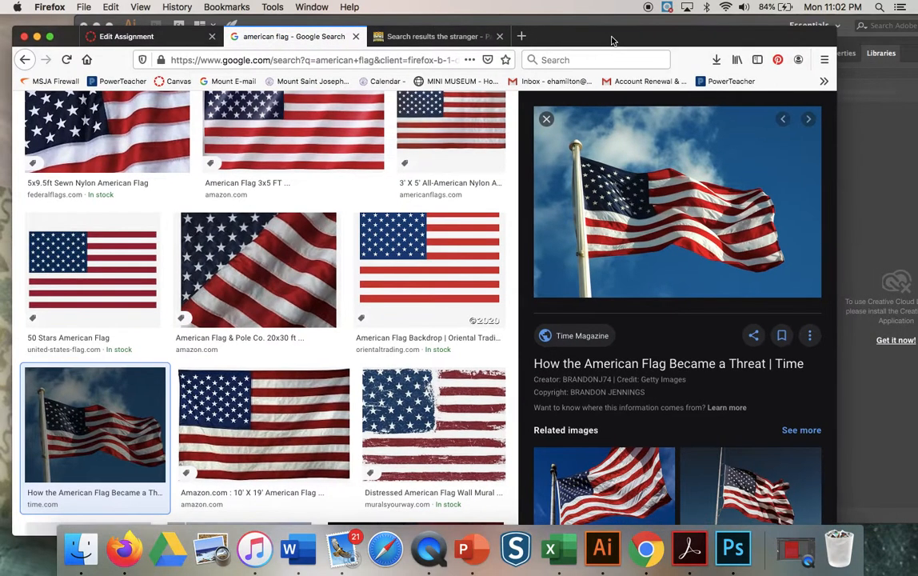
{"action": "left_click", "coordinate": [647, 212]}
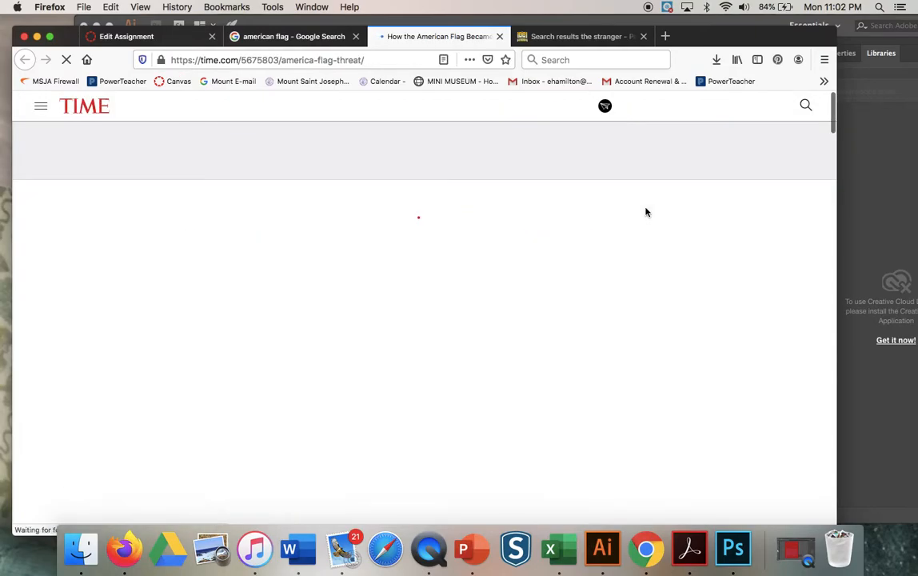
{"action": "scroll", "coordinate": [453, 332], "scroll_direction": "down", "scroll_amount": 5}
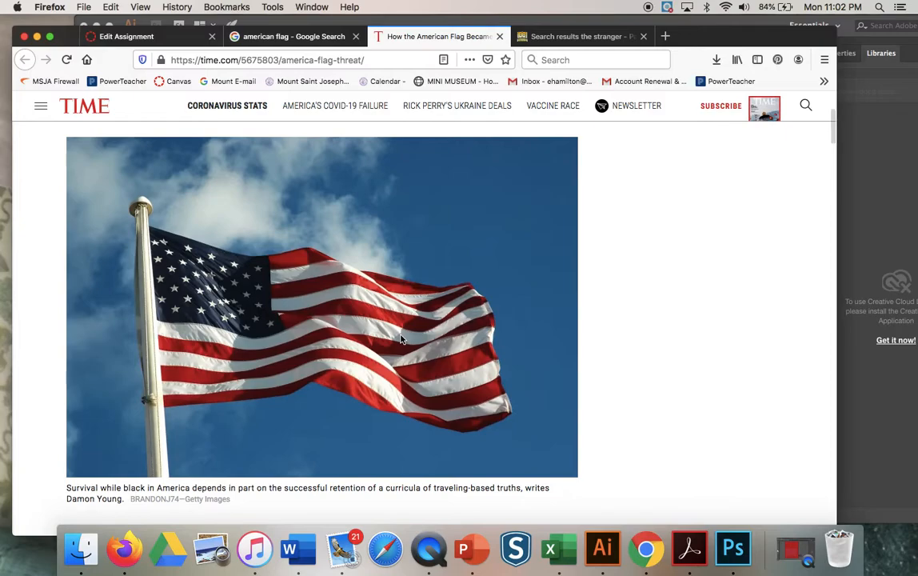
Dismiss the subscription pop-up on the Time page and copy the American flag photo
{"action": "right_click", "coordinate": [402, 339]}
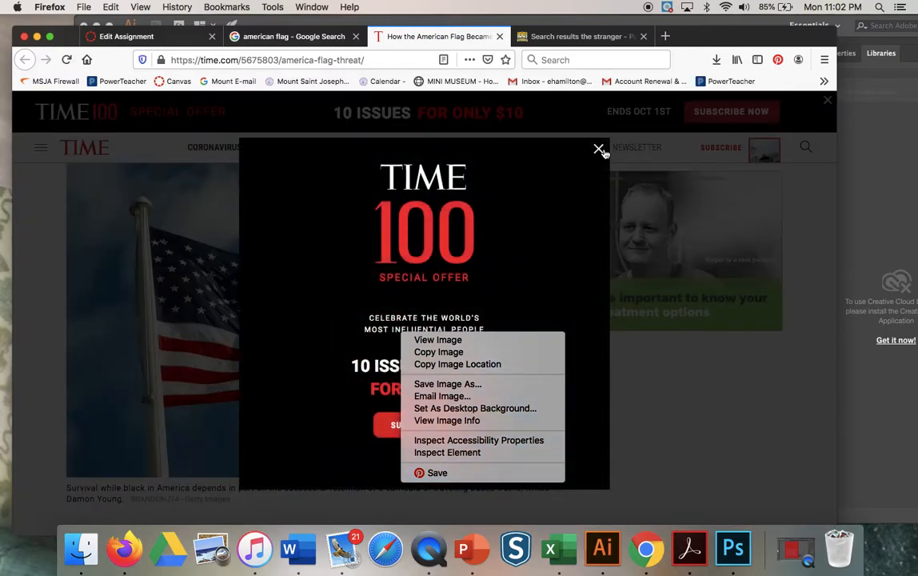
{"action": "left_click", "coordinate": [601, 152]}
{"action": "left_click", "coordinate": [597, 151]}
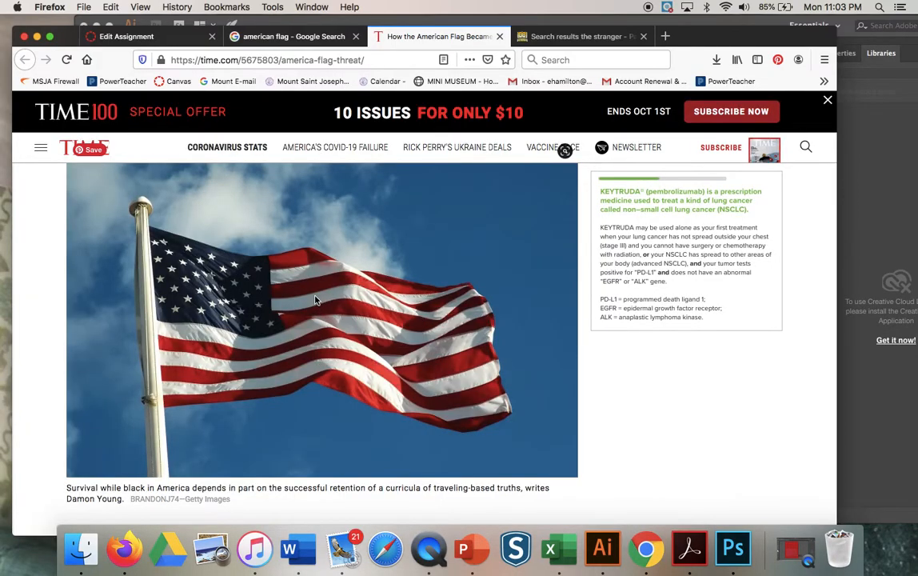
{"action": "right_click", "coordinate": [315, 299]}
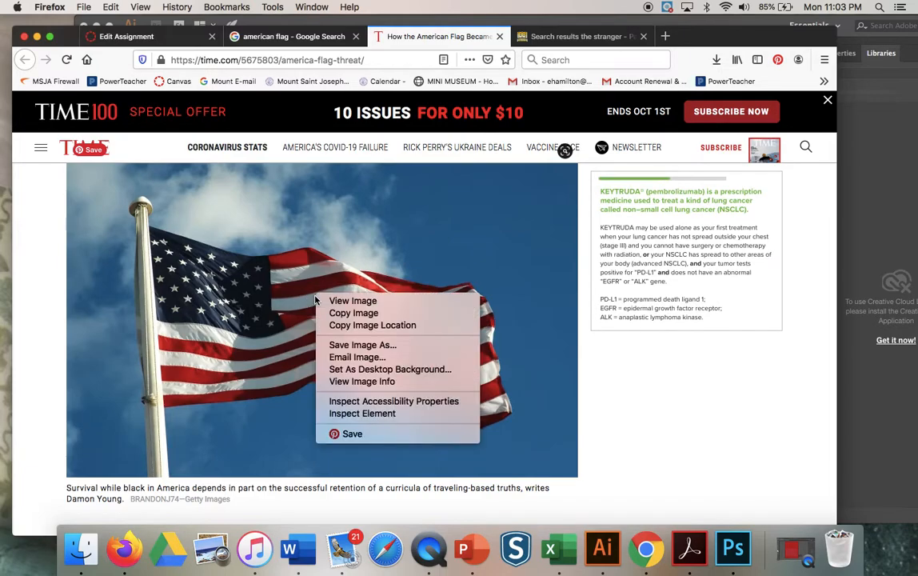
{"action": "left_click", "coordinate": [357, 311]}
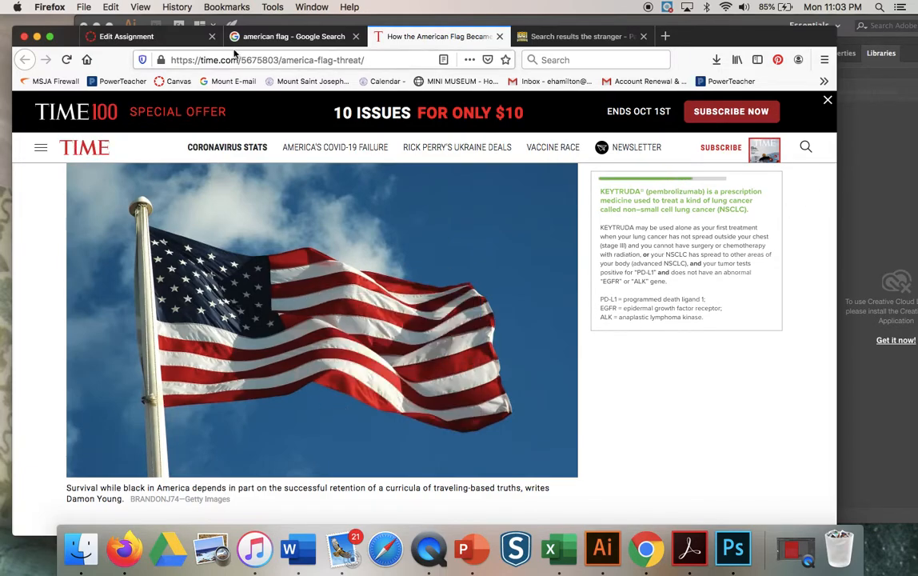
Switch back to Illustrator and delete the leftover curved path in the artboard's upper half
{"action": "left_click", "coordinate": [263, 37]}
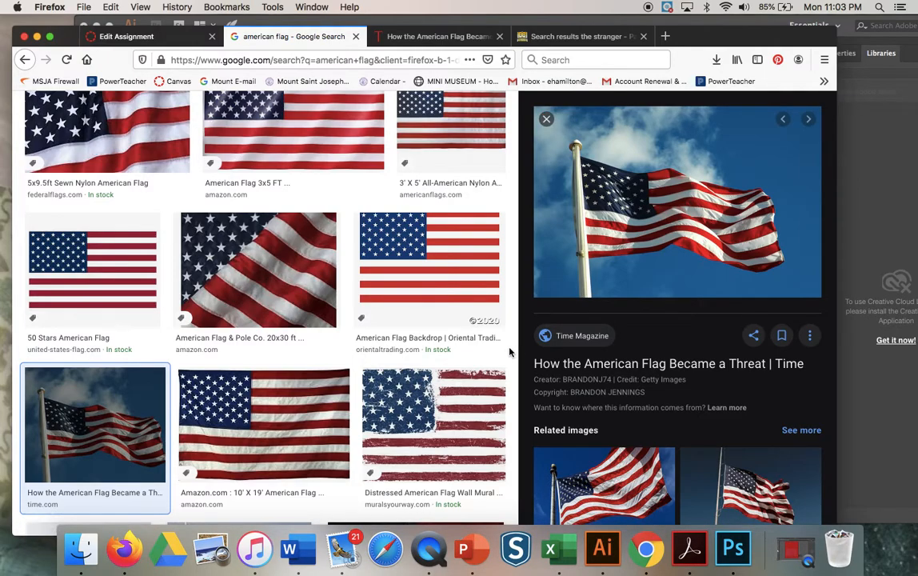
{"action": "left_click_drag", "start_coordinate": [696, 38], "coordinate": [701, 207]}
{"action": "left_click", "coordinate": [619, 135]}
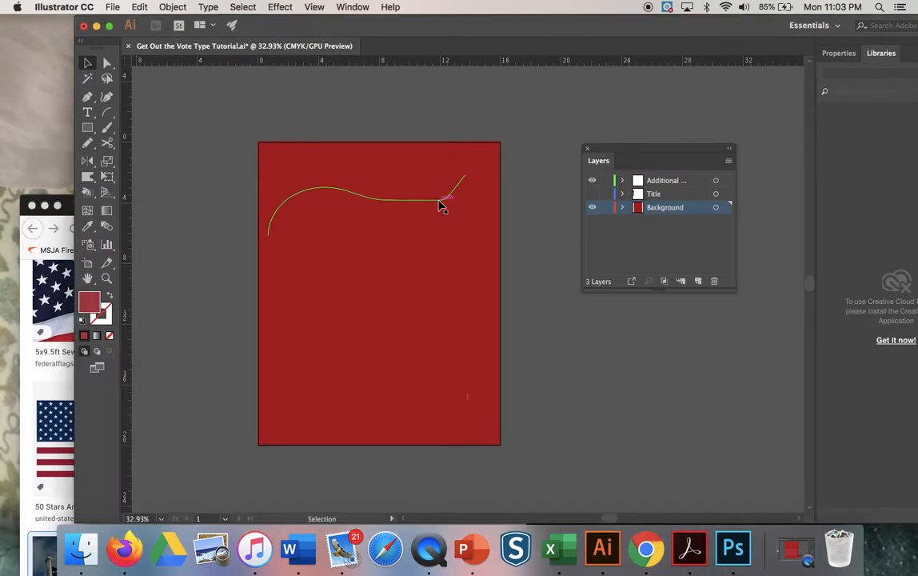
{"action": "left_click", "coordinate": [441, 204]}
{"action": "key", "text": "Delete"}
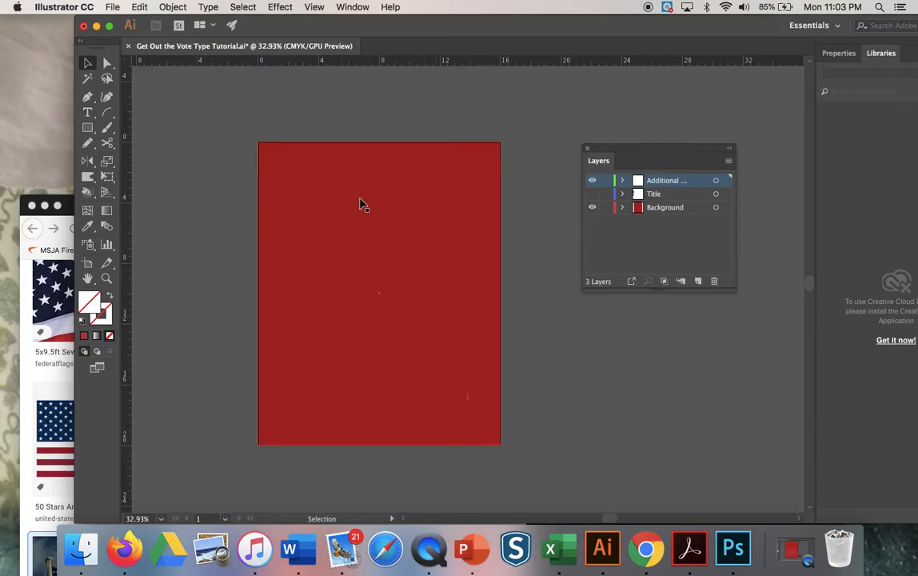
{"action": "left_click", "coordinate": [387, 211]}
{"action": "key", "text": "Delete"}
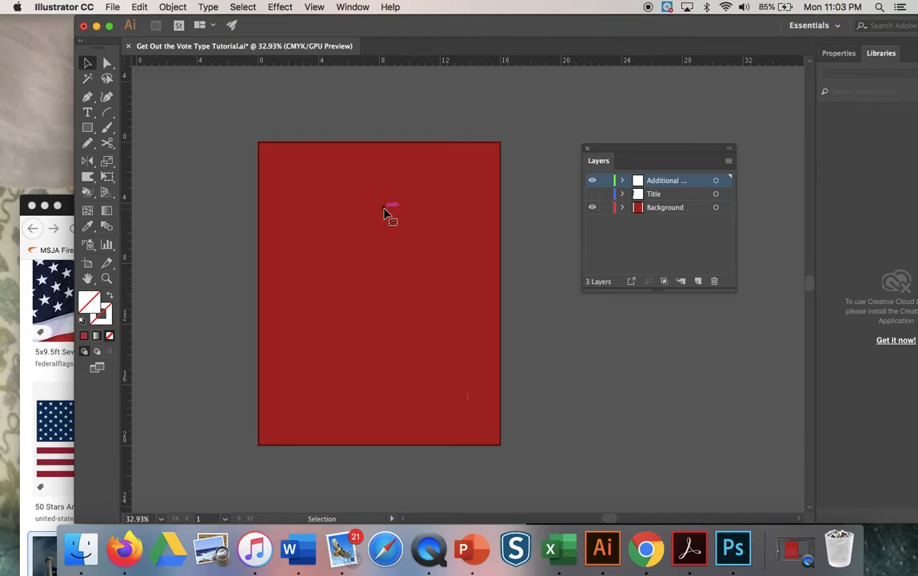
Paste the copied flag photo and place it horizontally centred, slightly above the middle of the red background
{"action": "scroll", "coordinate": [344, 238], "scroll_direction": "right", "scroll_amount": 2}
{"action": "scroll", "coordinate": [344, 238], "scroll_direction": "down", "scroll_amount": 1}
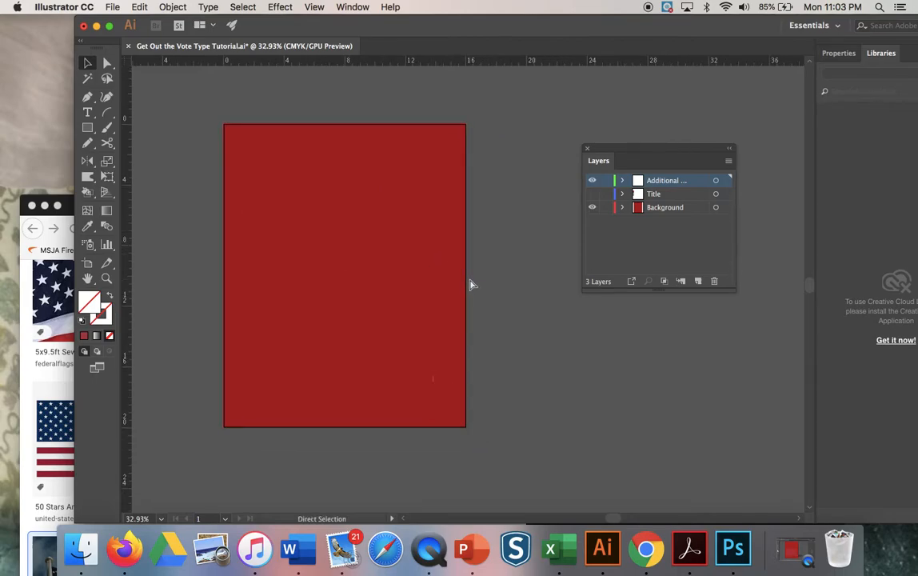
{"action": "key", "text": "super+v"}
{"action": "left_click_drag", "start_coordinate": [500, 278], "coordinate": [381, 252]}
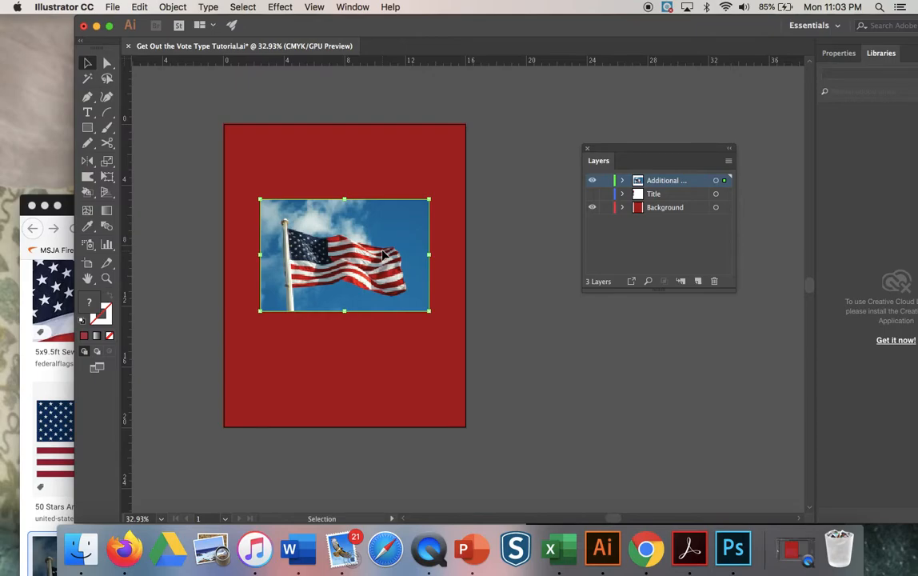
Shift the Illustrator window until its whole width is on screen and display the object properties
{"action": "left_click_drag", "start_coordinate": [669, 30], "coordinate": [609, 29]}
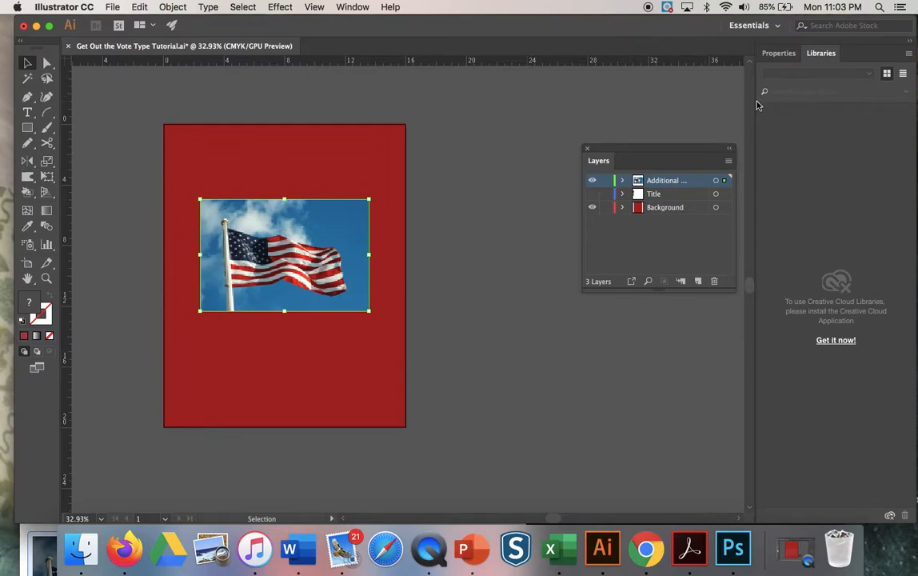
{"action": "left_click_drag", "start_coordinate": [754, 100], "coordinate": [594, 116]}
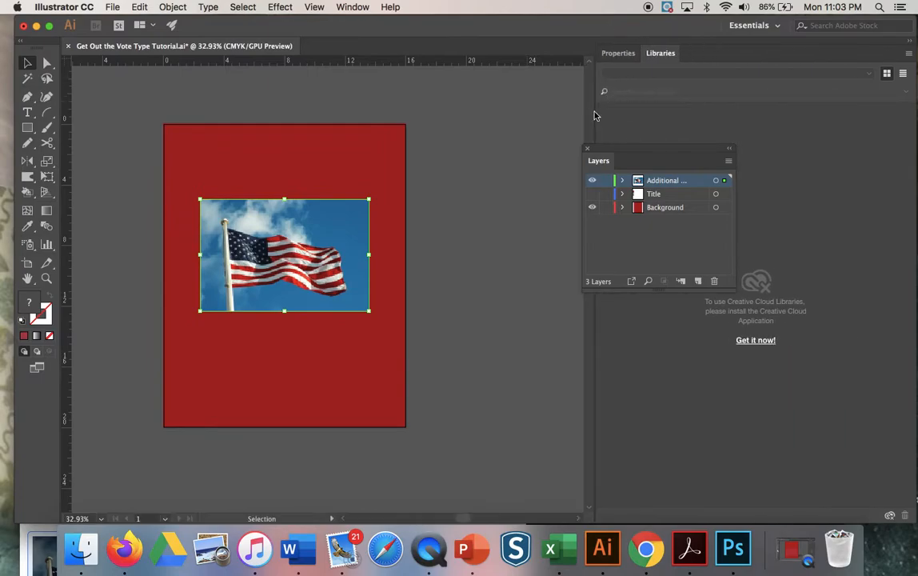
{"action": "left_click", "coordinate": [618, 53]}
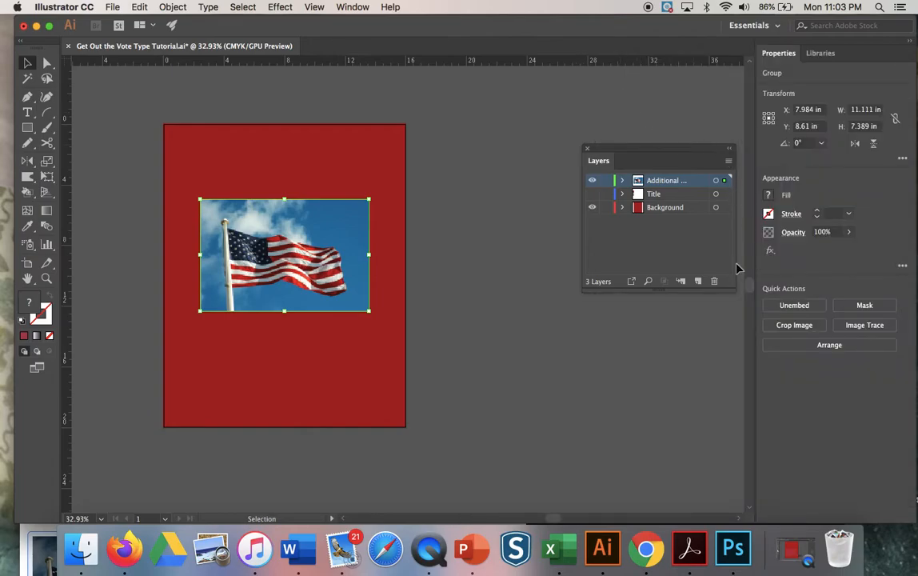
{"action": "left_click", "coordinate": [460, 265]}
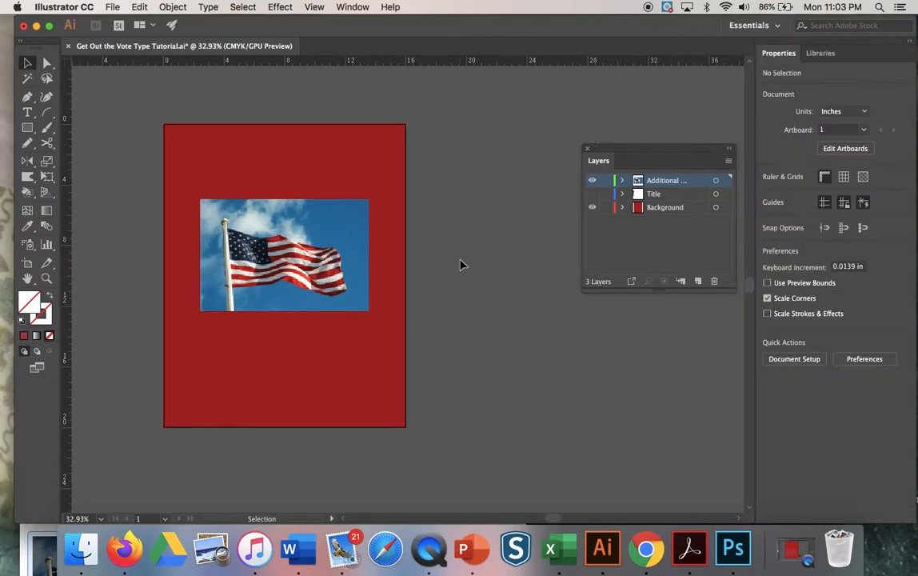
Trace the flag photo with the 3 Colors Image Trace preset
{"action": "left_click", "coordinate": [334, 238]}
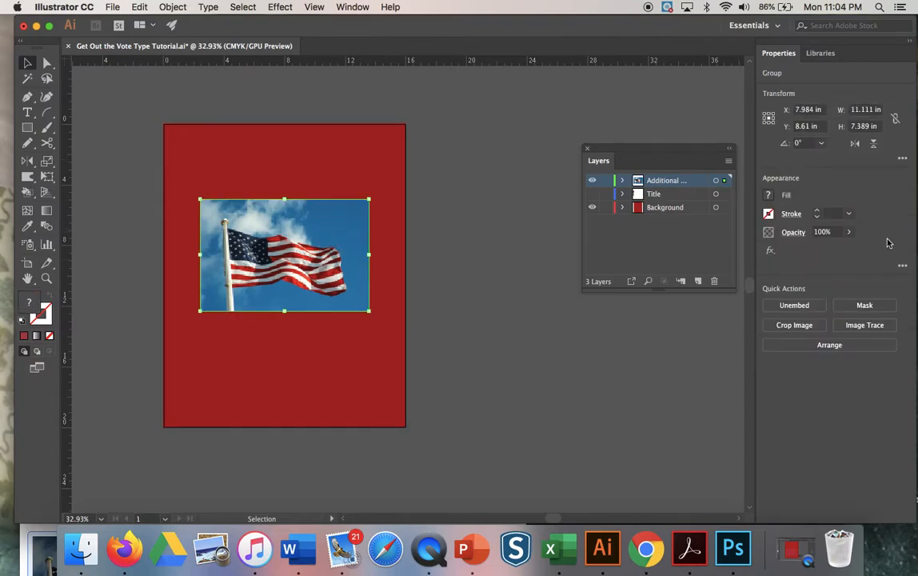
{"action": "left_click", "coordinate": [872, 325]}
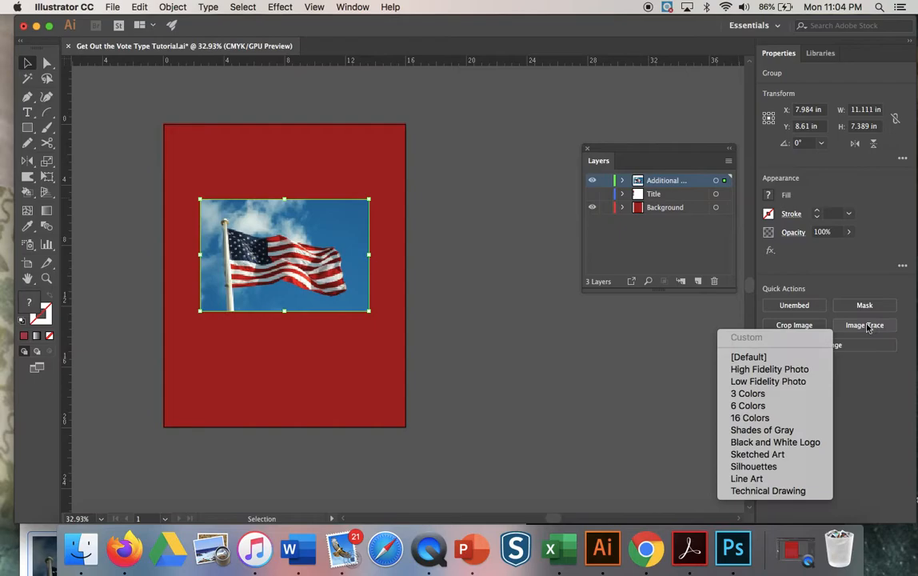
{"action": "left_click", "coordinate": [797, 399]}
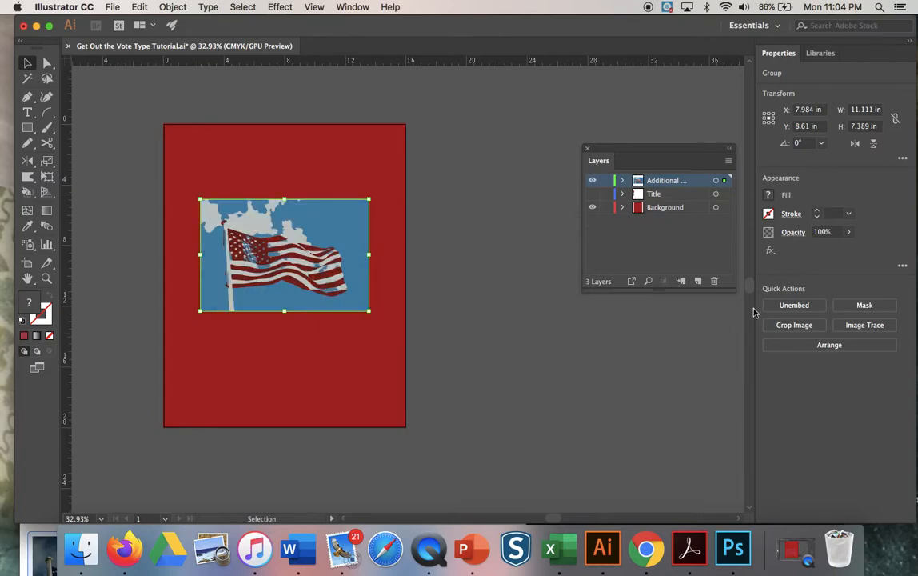
Apply the High Fidelity Photo Image Trace preset to the flag and check its detail up close
{"action": "left_click", "coordinate": [866, 327]}
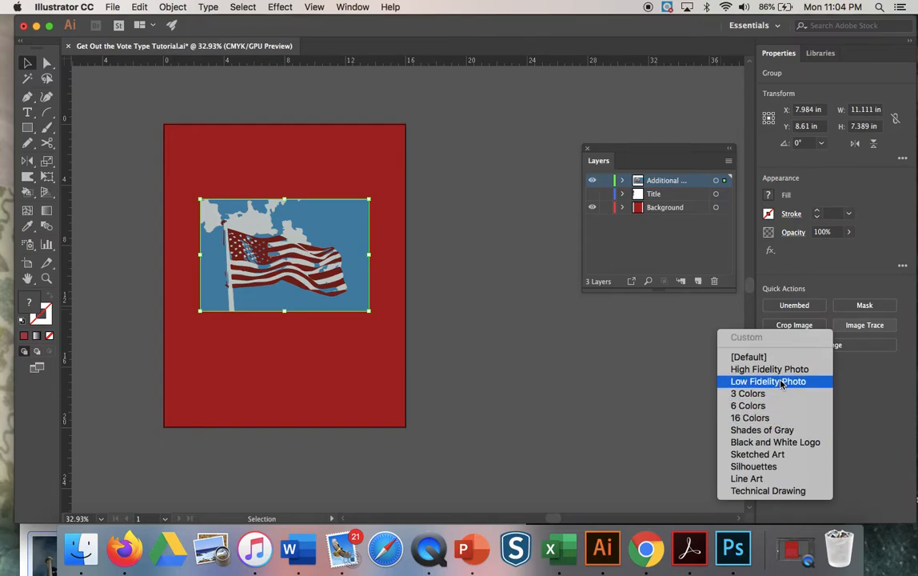
{"action": "left_click", "coordinate": [781, 372]}
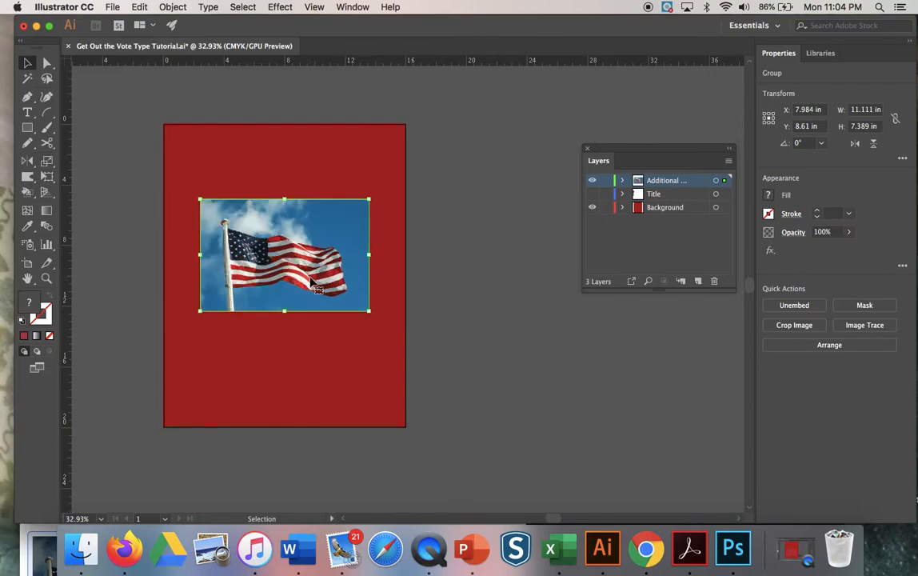
{"action": "scroll", "coordinate": [312, 281], "scroll_direction": "up", "scroll_amount": 5}
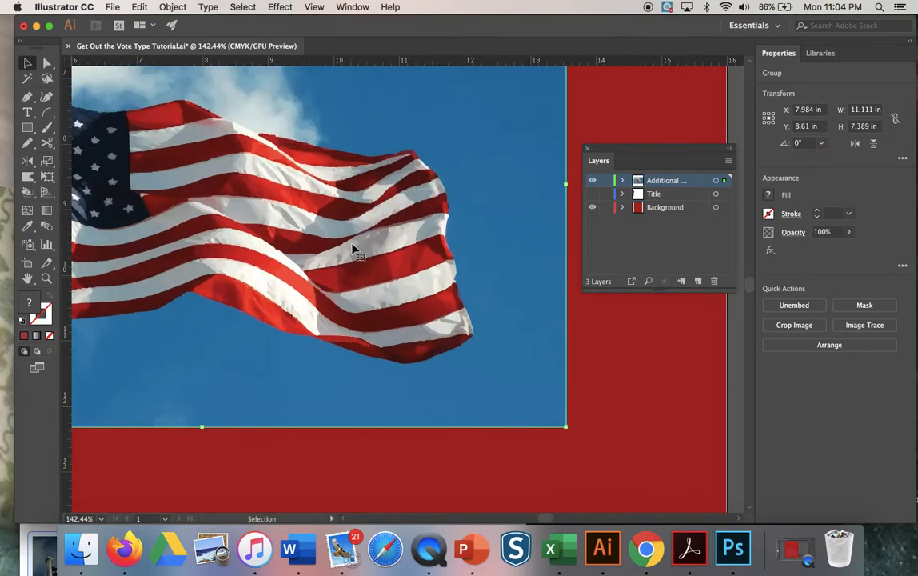
{"action": "scroll", "coordinate": [250, 248], "scroll_direction": "down", "scroll_amount": 4}
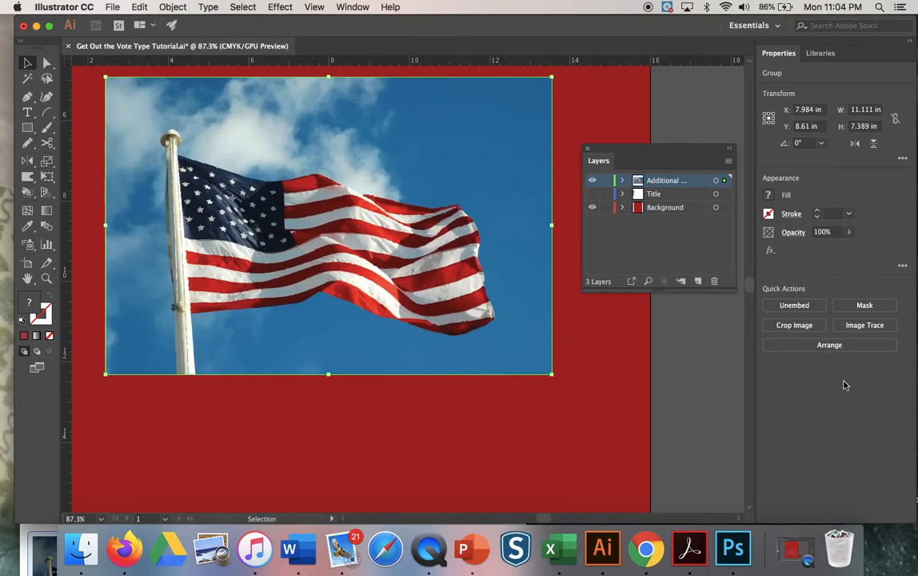
Expand the traced flag into vector paths, and select the red background rectangle
{"action": "left_click", "coordinate": [172, 7]}
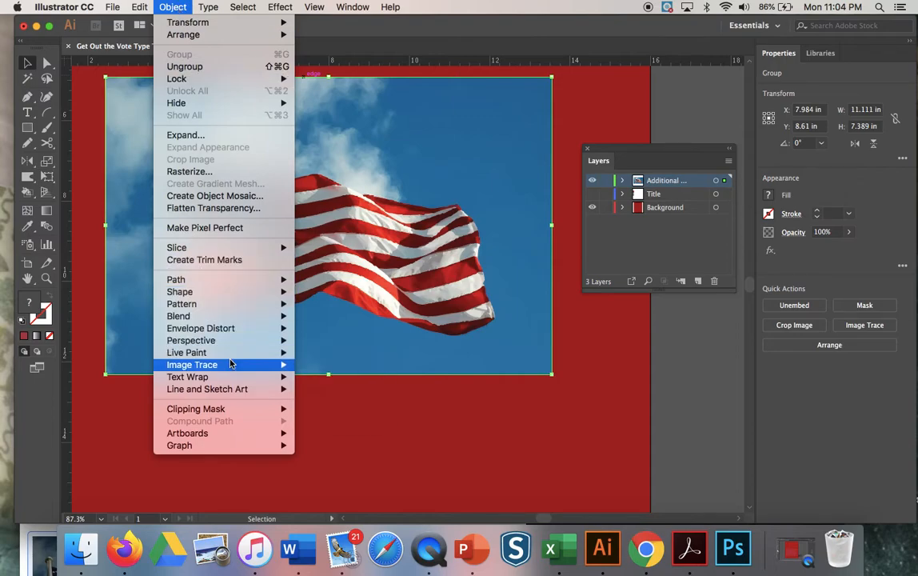
{"action": "mouse_move", "coordinate": [230, 364]}
{"action": "left_click", "coordinate": [323, 407]}
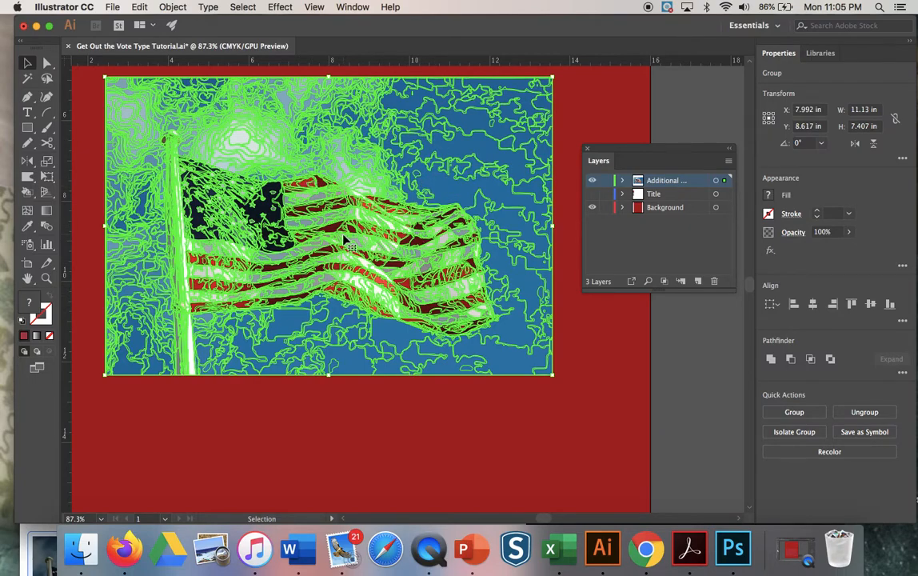
{"action": "scroll", "coordinate": [428, 168], "scroll_direction": "down", "scroll_amount": 5}
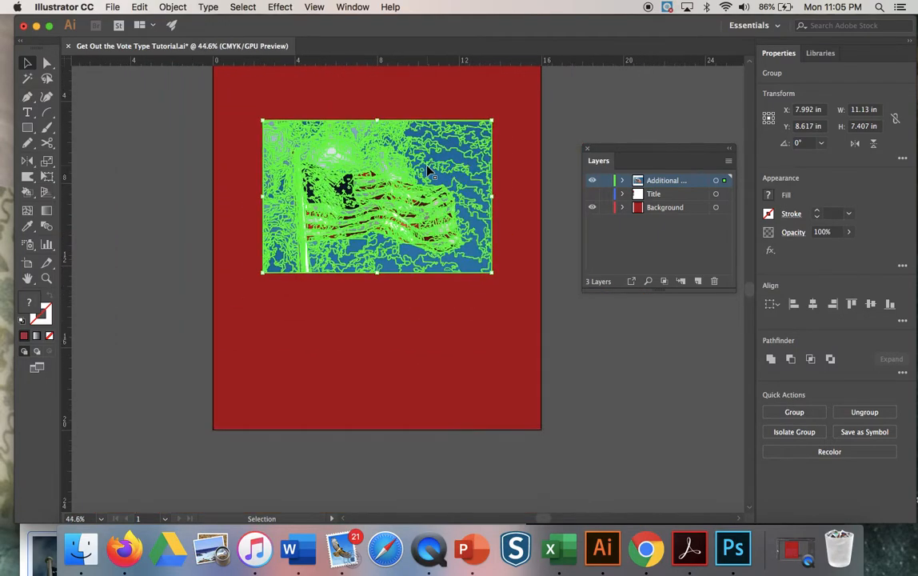
{"action": "scroll", "coordinate": [428, 169], "scroll_direction": "right", "scroll_amount": 5}
{"action": "scroll", "coordinate": [427, 169], "scroll_direction": "up", "scroll_amount": 2}
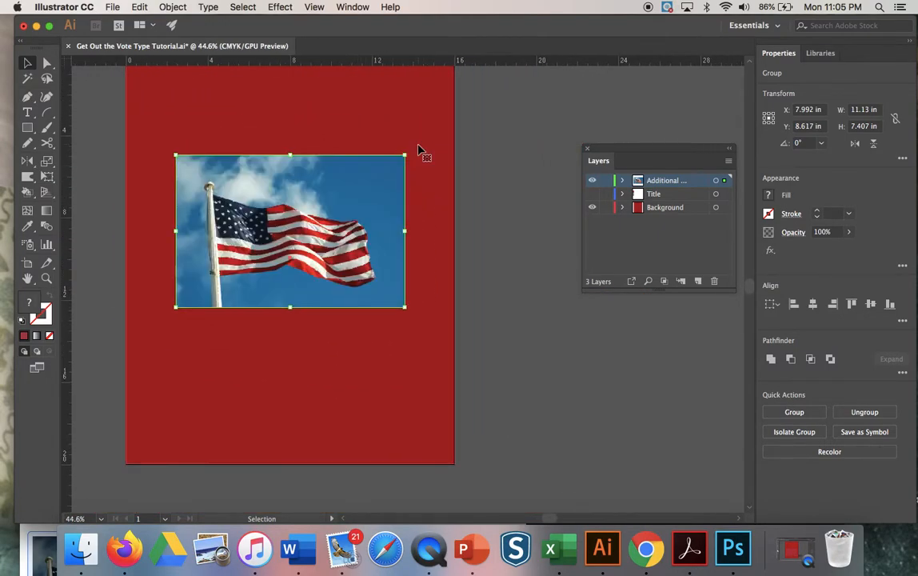
{"action": "left_click", "coordinate": [421, 152]}
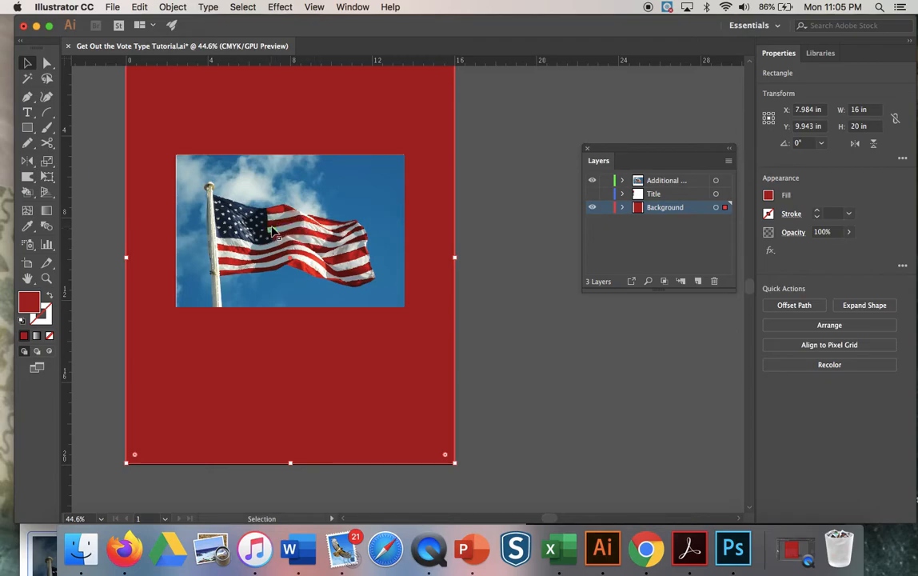
Try to place text over the expanded flag with the Type tool, and undo the attempt
{"action": "left_click", "coordinate": [27, 114]}
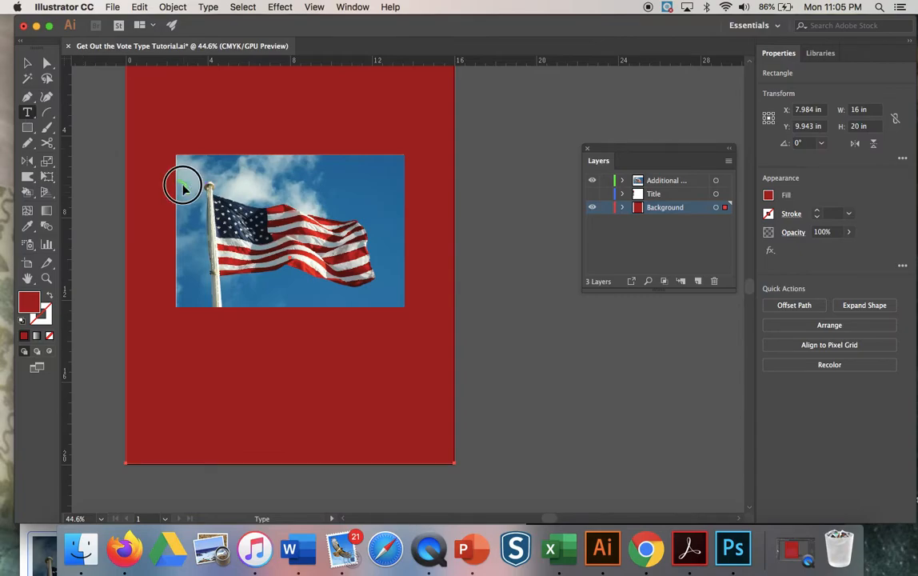
{"action": "left_click", "coordinate": [388, 279]}
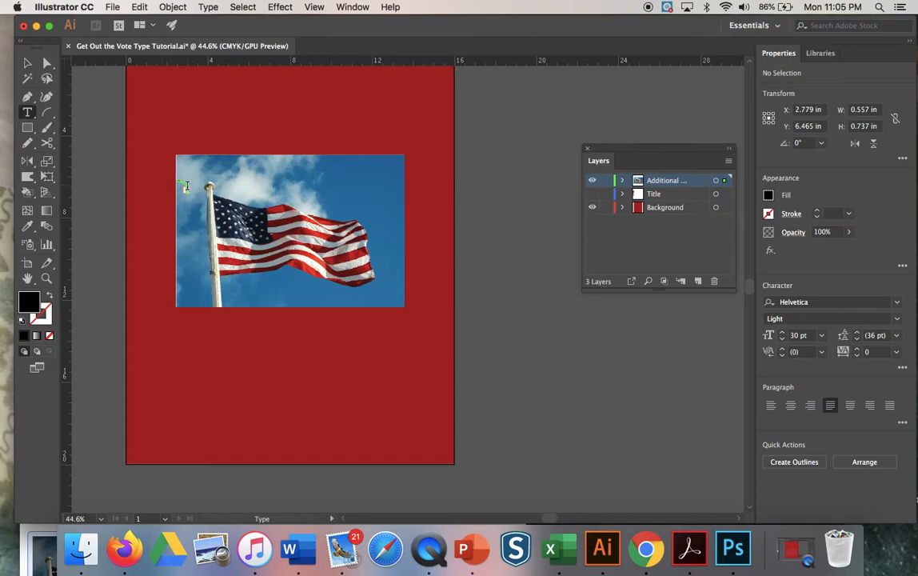
{"action": "left_click", "coordinate": [205, 192]}
{"action": "left_click", "coordinate": [164, 197]}
{"action": "scroll", "coordinate": [163, 198], "scroll_direction": "up", "scroll_amount": 5}
{"action": "scroll", "coordinate": [166, 202], "scroll_direction": "up", "scroll_amount": 4}
{"action": "scroll", "coordinate": [166, 201], "scroll_direction": "right", "scroll_amount": 3}
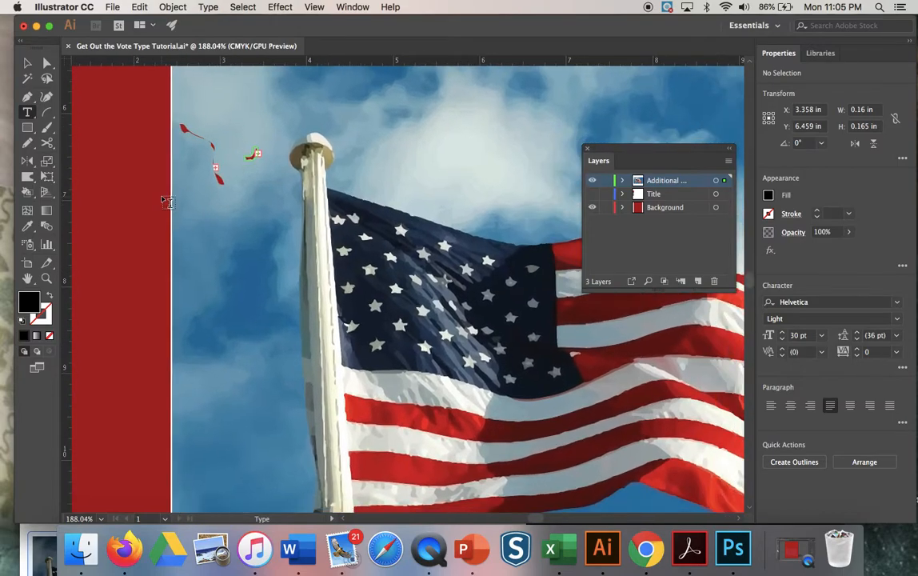
{"action": "key", "text": "super+z"}
{"action": "key", "text": "super+z"}
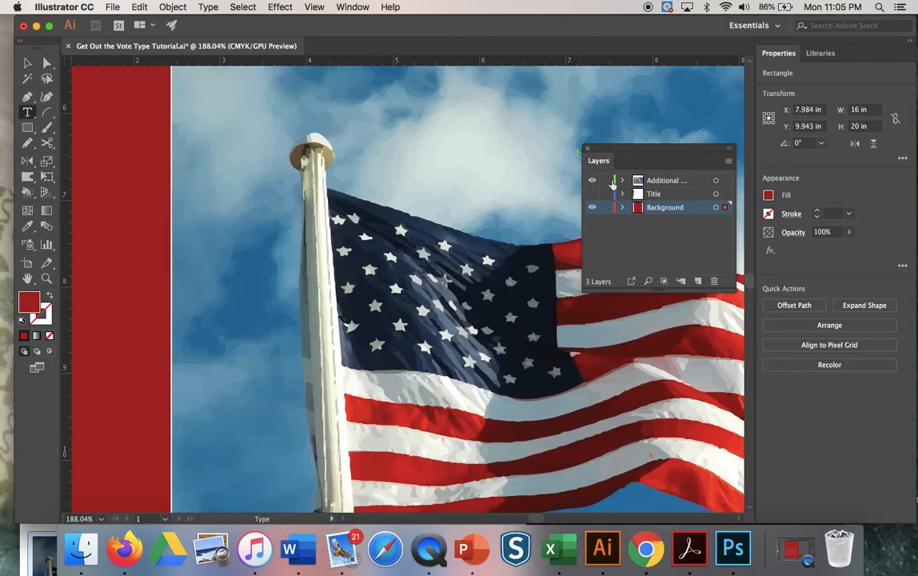
Lock the flag, Title and Background layers, and add a new empty layer at the top of the layer stack
{"action": "left_click", "coordinate": [605, 181]}
{"action": "key", "text": "super+0"}
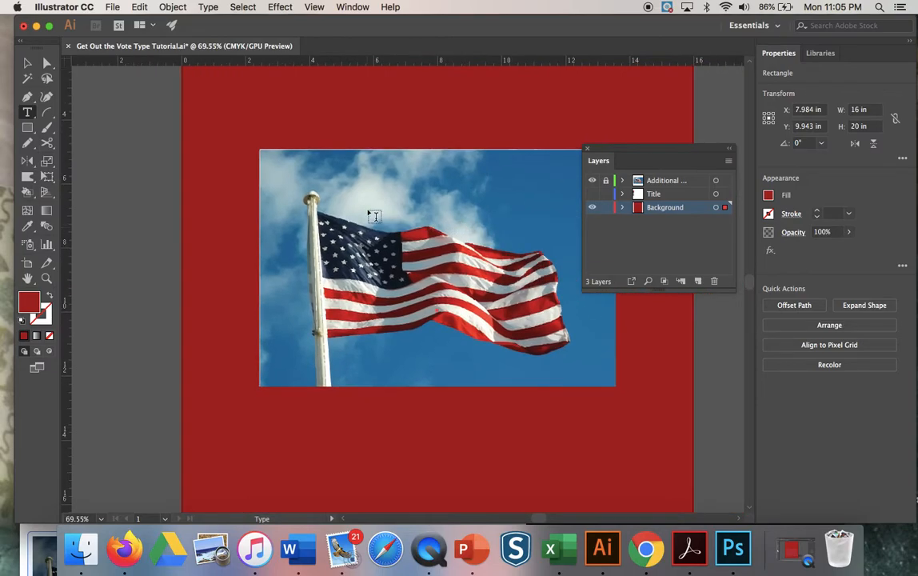
{"action": "left_click", "coordinate": [697, 282]}
{"action": "left_click_drag", "start_coordinate": [659, 207], "coordinate": [653, 181]}
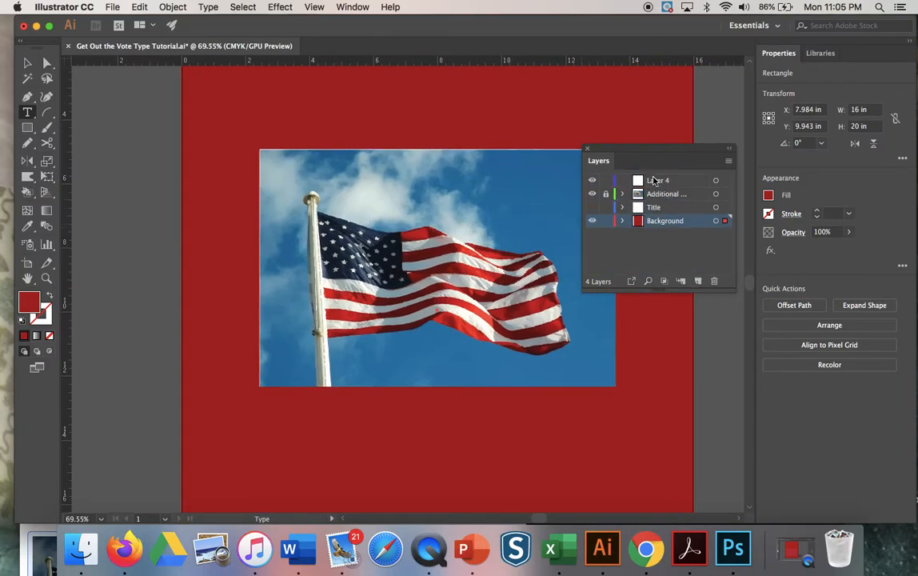
{"action": "left_click", "coordinate": [654, 181]}
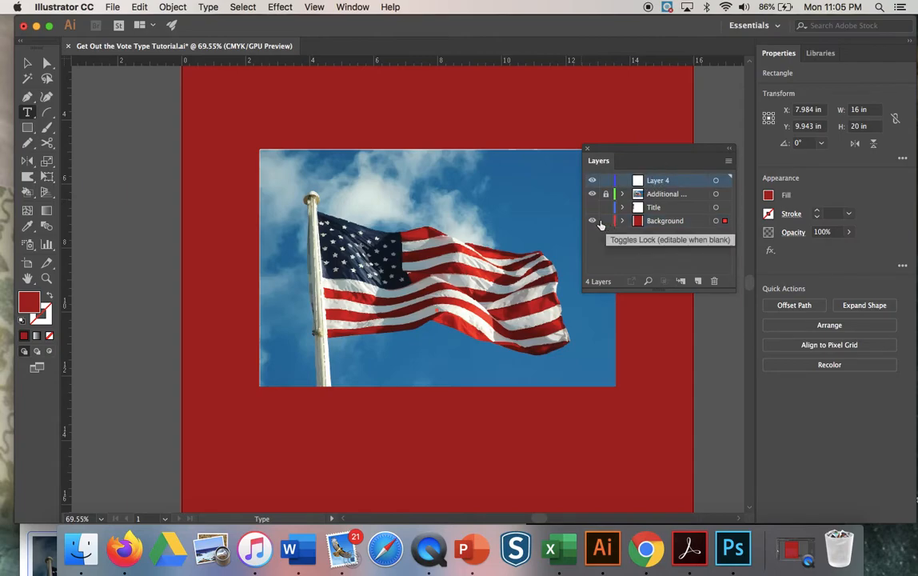
{"action": "left_click", "coordinate": [606, 221]}
{"action": "left_click", "coordinate": [605, 208]}
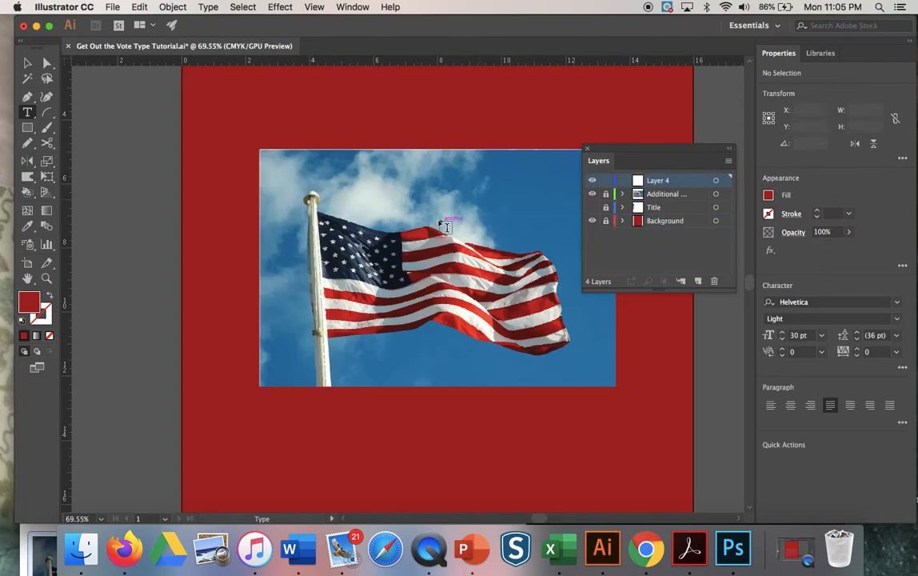
Create an area text box about 8.28 by 2.83 in over the upper part of the flag image, containing "Words"
{"action": "scroll", "coordinate": [467, 226], "scroll_direction": "right", "scroll_amount": 5}
{"action": "left_click_drag", "start_coordinate": [236, 175], "coordinate": [464, 253]}
{"action": "left_click_drag", "start_coordinate": [494, 266], "coordinate": [503, 264]}
{"action": "type", "text": "Words"}
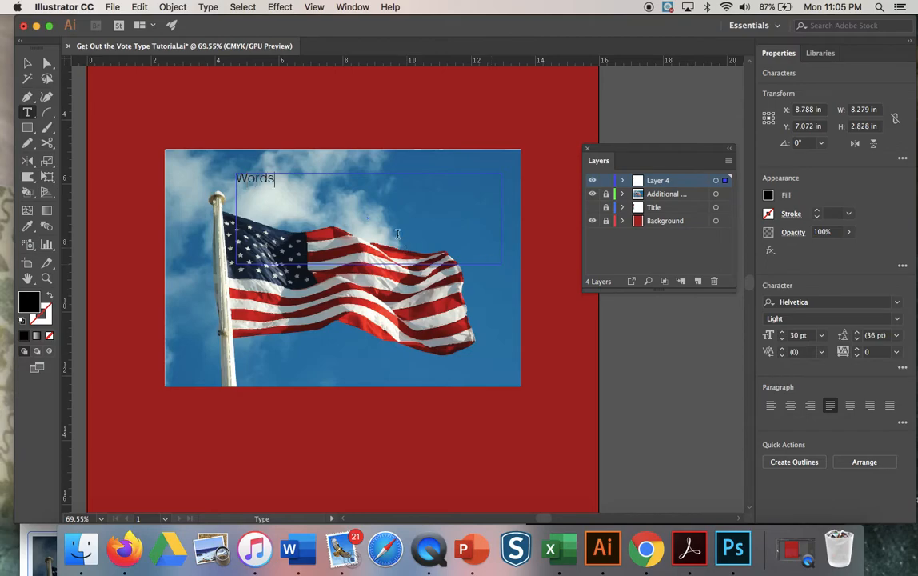
Format the text "Words" as Helvetica Bold at 50 pt, and deselect it
{"action": "left_click_drag", "start_coordinate": [273, 179], "coordinate": [235, 179]}
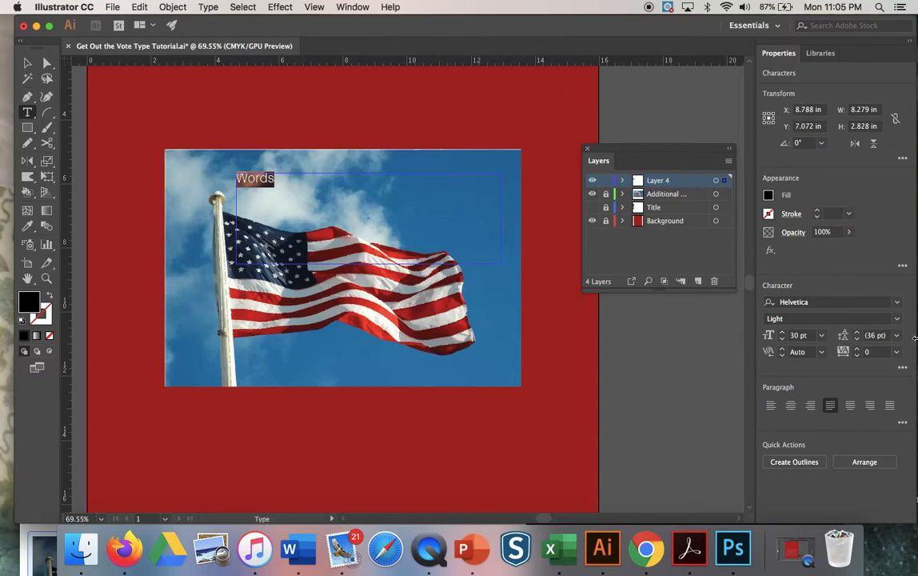
{"action": "left_click", "coordinate": [897, 319]}
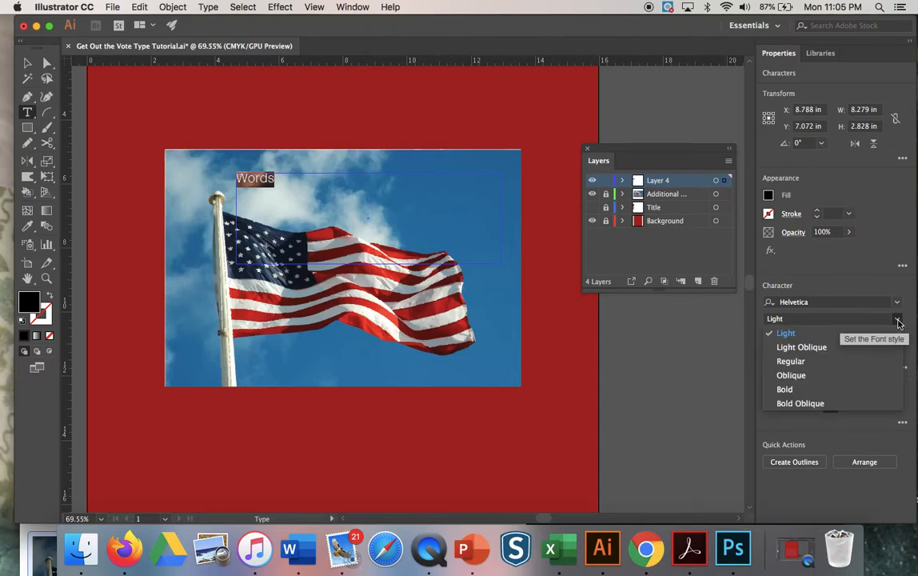
{"action": "left_click", "coordinate": [871, 389]}
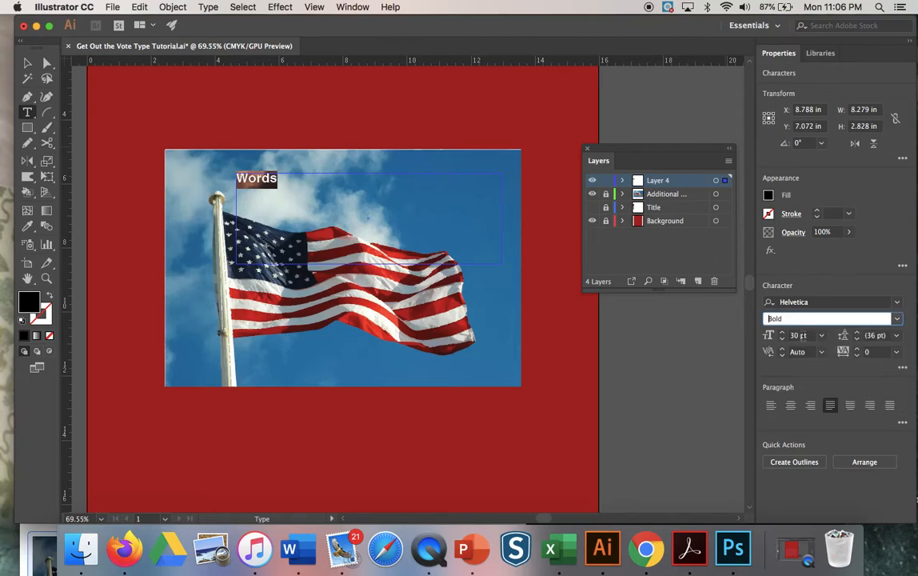
{"action": "left_click", "coordinate": [801, 335]}
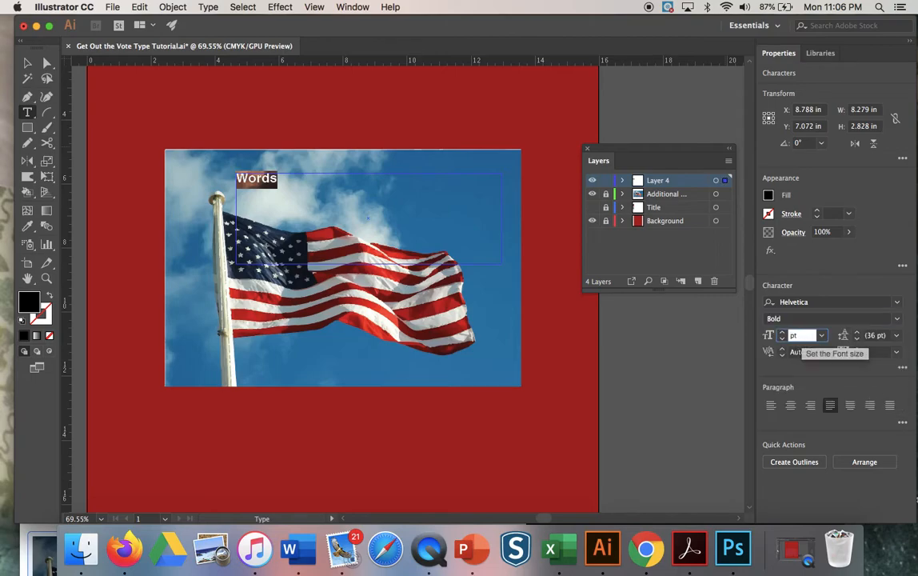
{"action": "key", "text": "Return"}
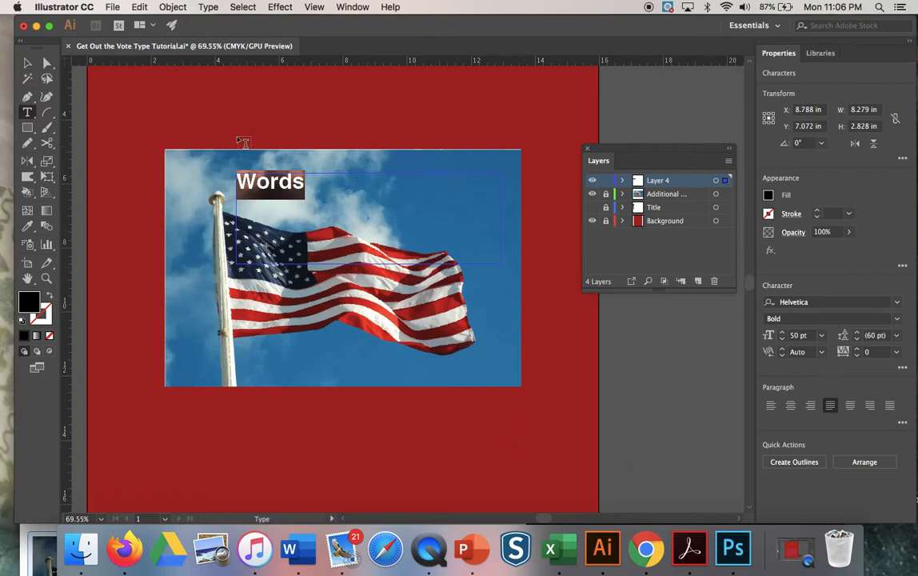
{"action": "left_click", "coordinate": [27, 62]}
{"action": "left_click", "coordinate": [212, 113]}
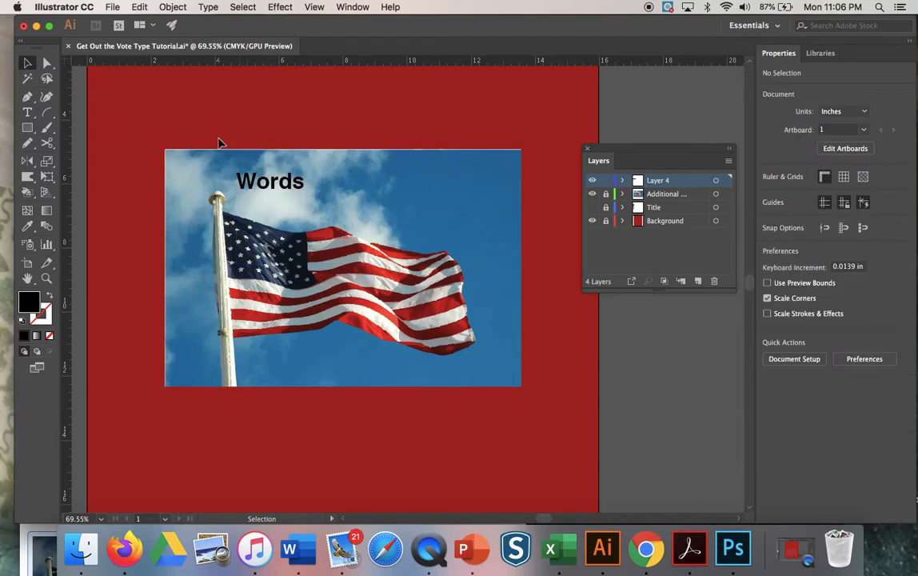
Unlock the flag artwork's layer and make a clipping mask from the text and the flag so the flag fills the letters
{"action": "left_click_drag", "start_coordinate": [221, 141], "coordinate": [322, 205]}
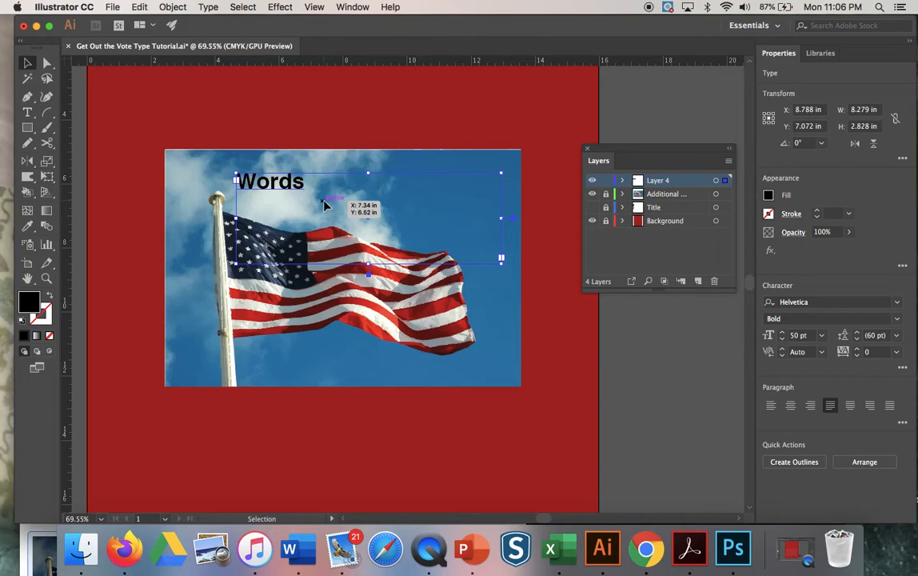
{"action": "left_click", "coordinate": [605, 194]}
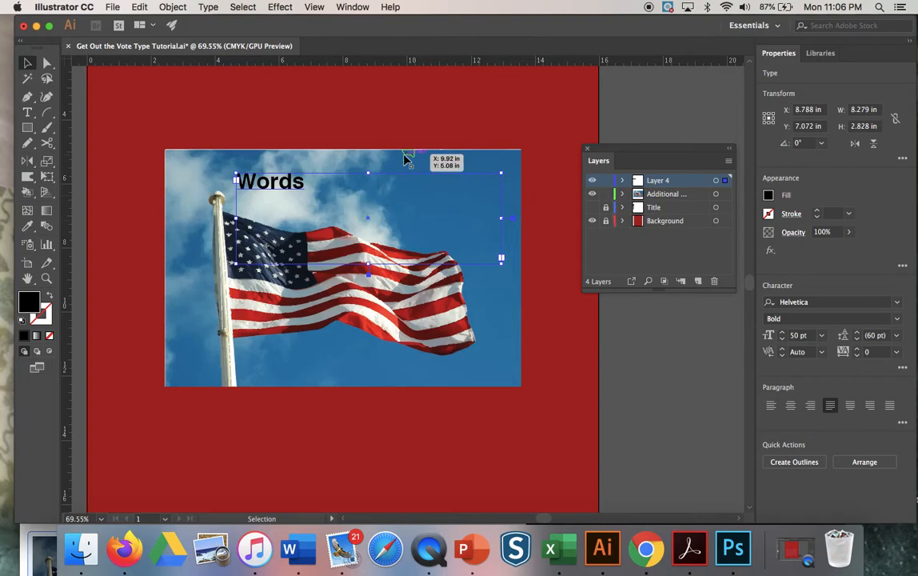
{"action": "left_click_drag", "start_coordinate": [204, 120], "coordinate": [328, 205]}
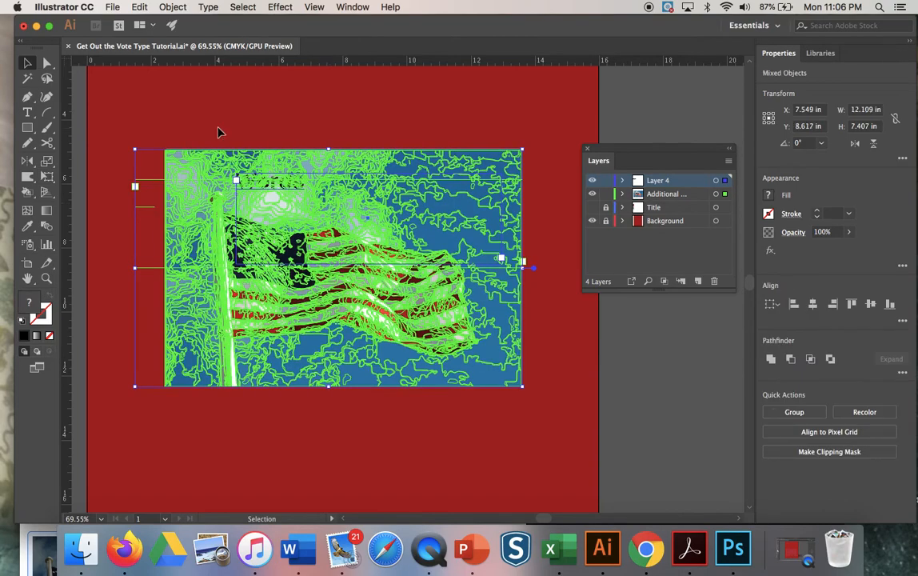
{"action": "left_click", "coordinate": [173, 6]}
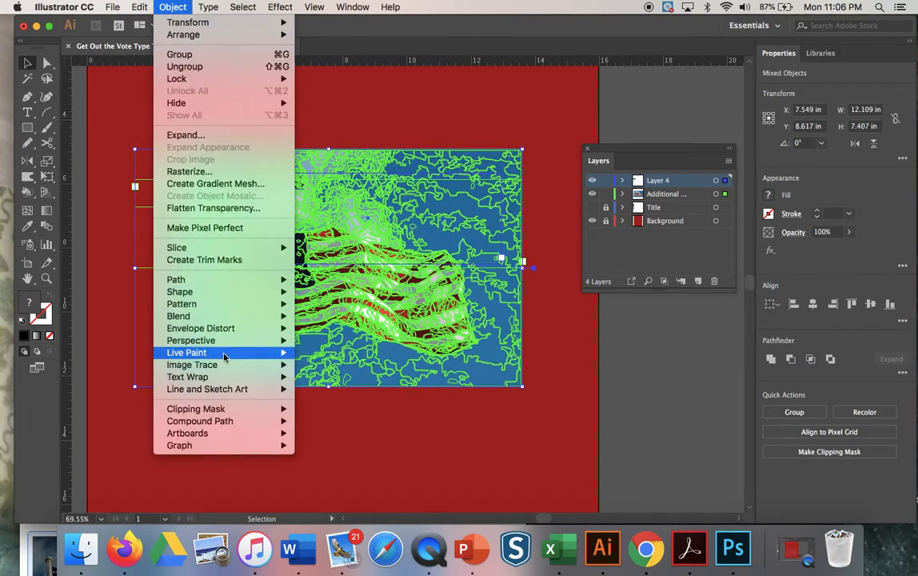
{"action": "mouse_move", "coordinate": [240, 407]}
{"action": "left_click", "coordinate": [325, 410]}
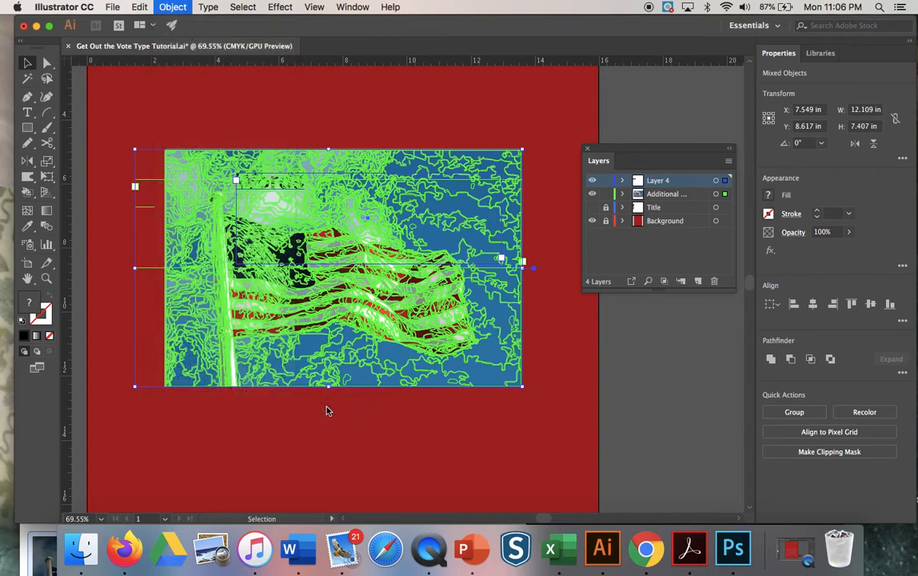
{"action": "scroll", "coordinate": [287, 213], "scroll_direction": "up", "scroll_amount": 3}
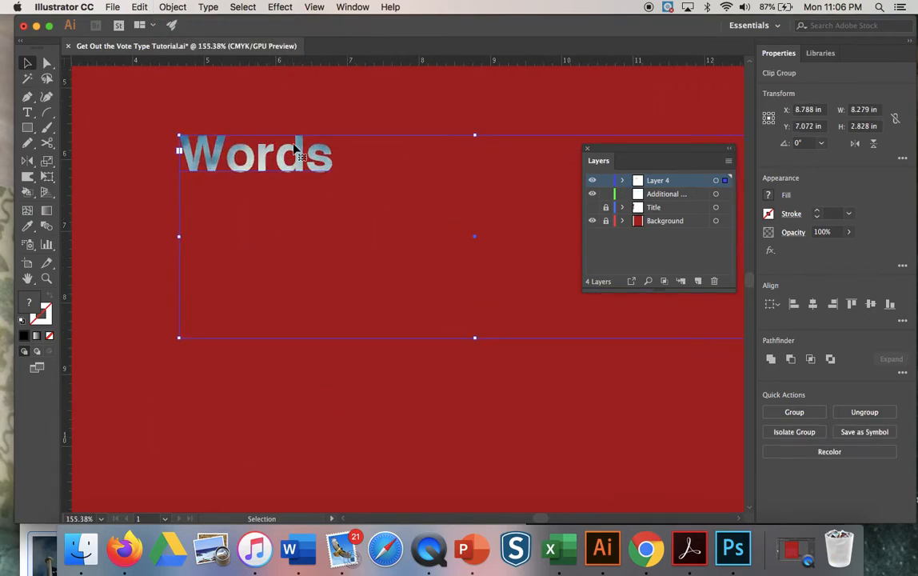
{"action": "scroll", "coordinate": [308, 164], "scroll_direction": "down", "scroll_amount": 3}
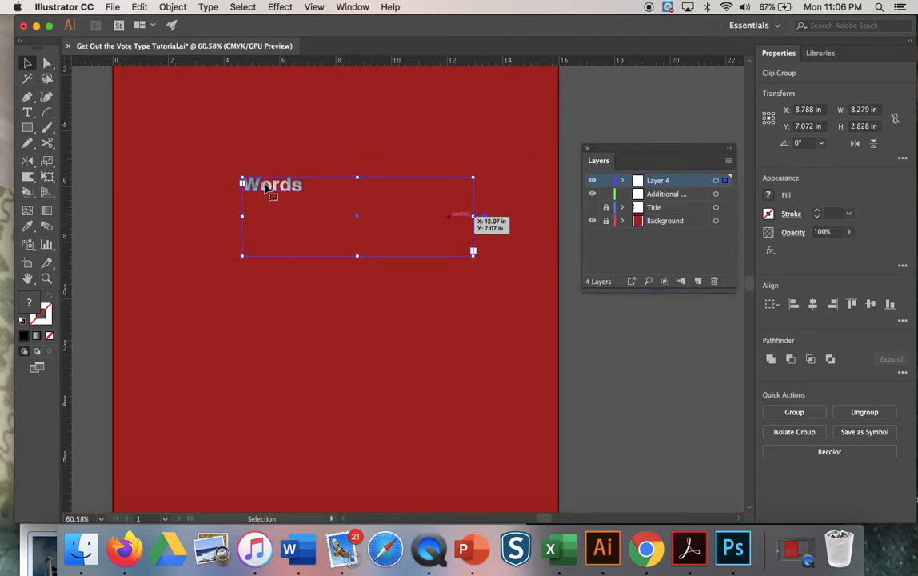
Stretch the clipped text group to about 11.5 in wide and 6.05 in high
{"action": "mouse_move", "coordinate": [474, 214]}
{"action": "left_mouse_down"}
{"action": "mouse_move", "coordinate": [331, 208]}
{"action": "mouse_move", "coordinate": [490, 209]}
{"action": "left_mouse_up"}
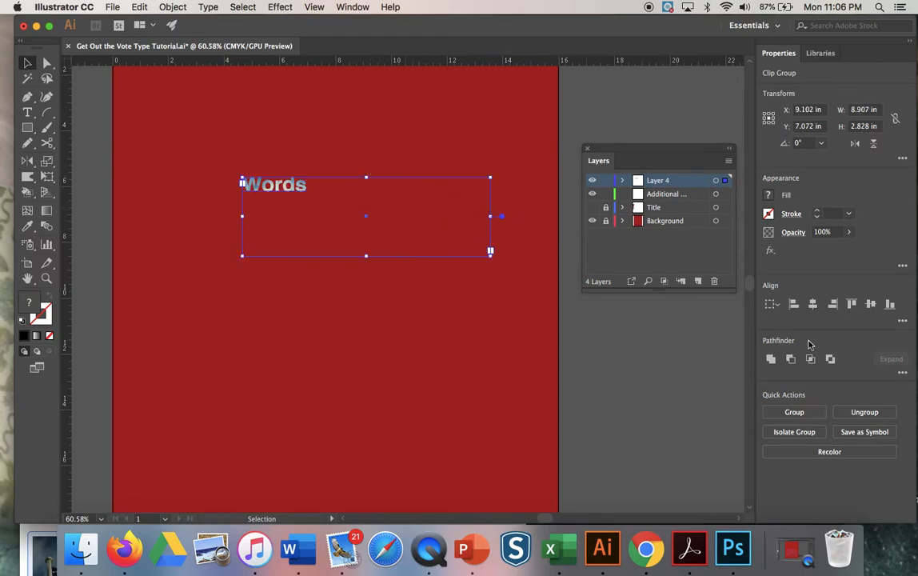
{"action": "left_click_drag", "start_coordinate": [366, 177], "coordinate": [369, 121]}
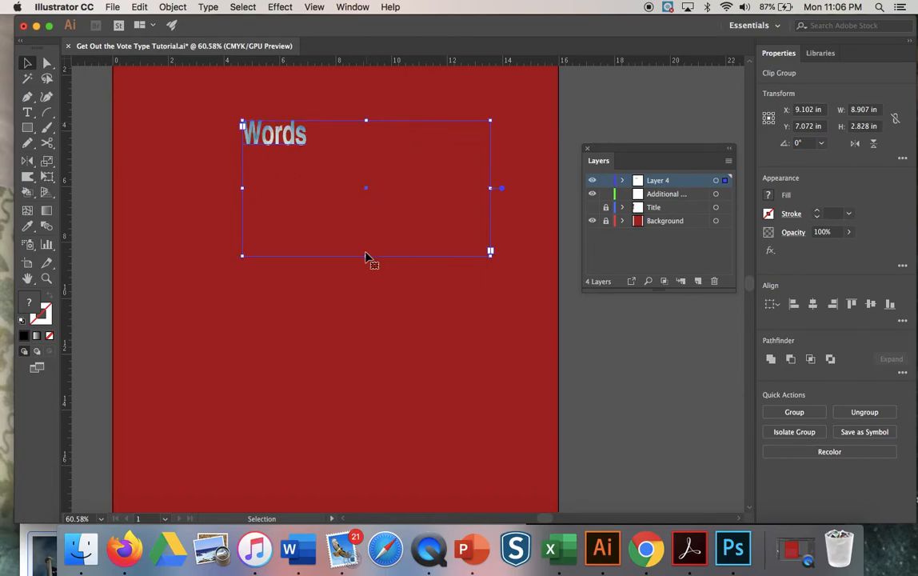
{"action": "left_click_drag", "start_coordinate": [366, 255], "coordinate": [366, 289]}
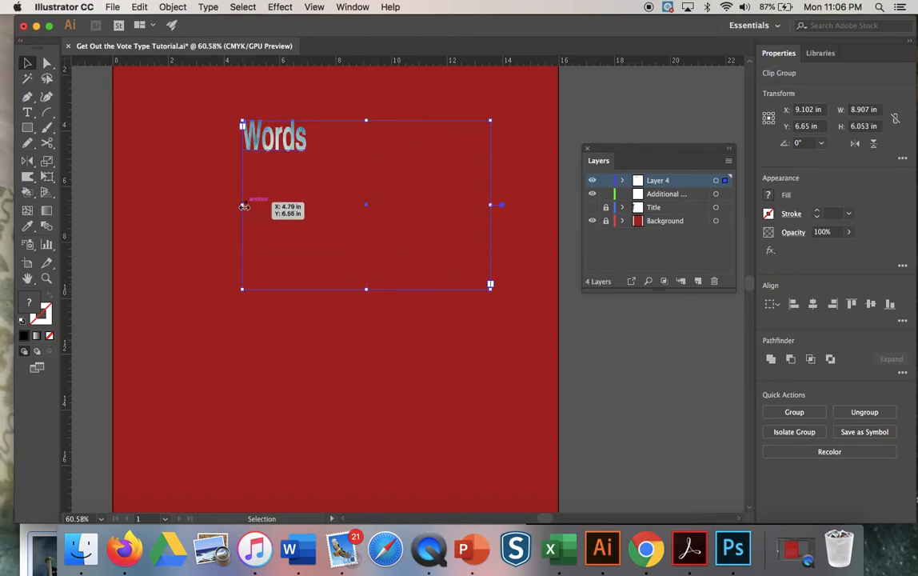
{"action": "left_click_drag", "start_coordinate": [242, 206], "coordinate": [169, 205]}
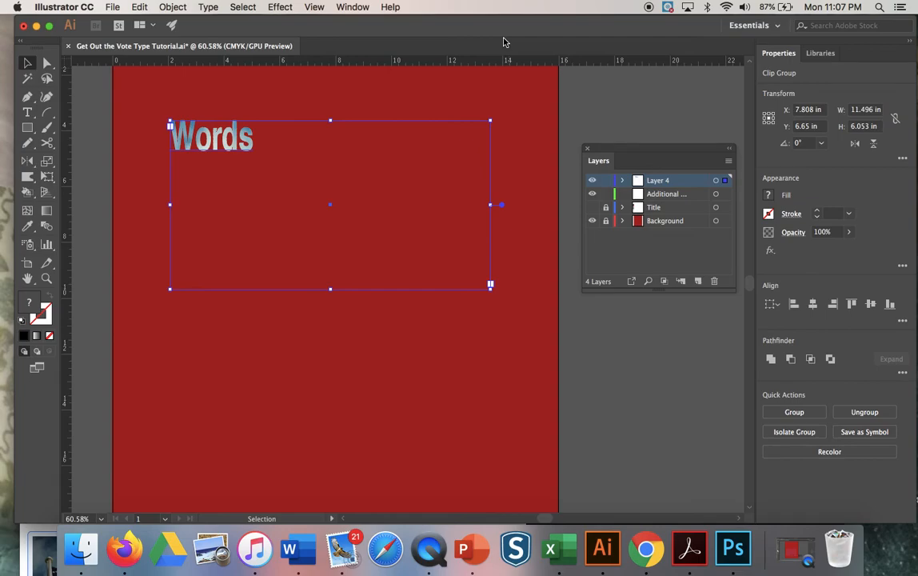
{"action": "mouse_move", "coordinate": [365, 30]}
{"action": "left_mouse_down"}
{"action": "mouse_move", "coordinate": [408, 44]}
{"action": "mouse_move", "coordinate": [375, 32]}
{"action": "left_mouse_up"}
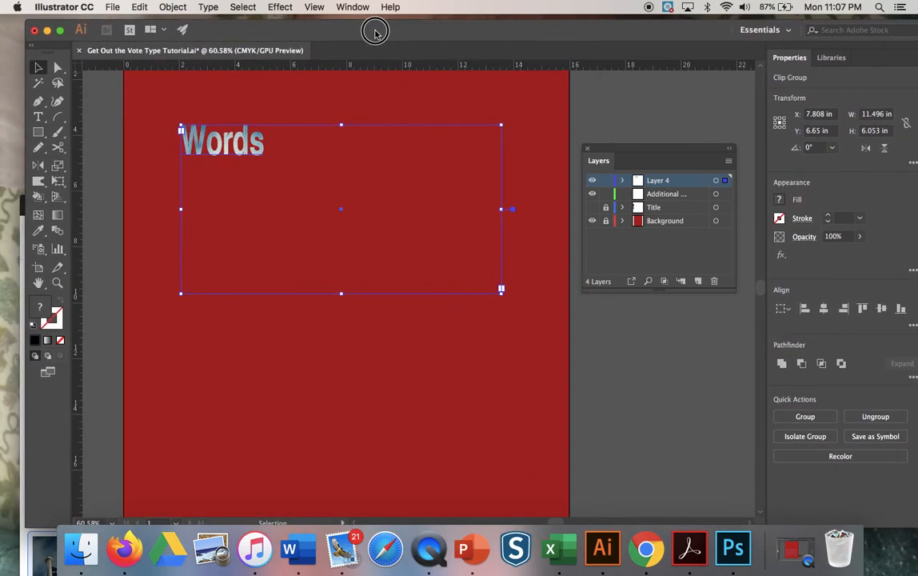